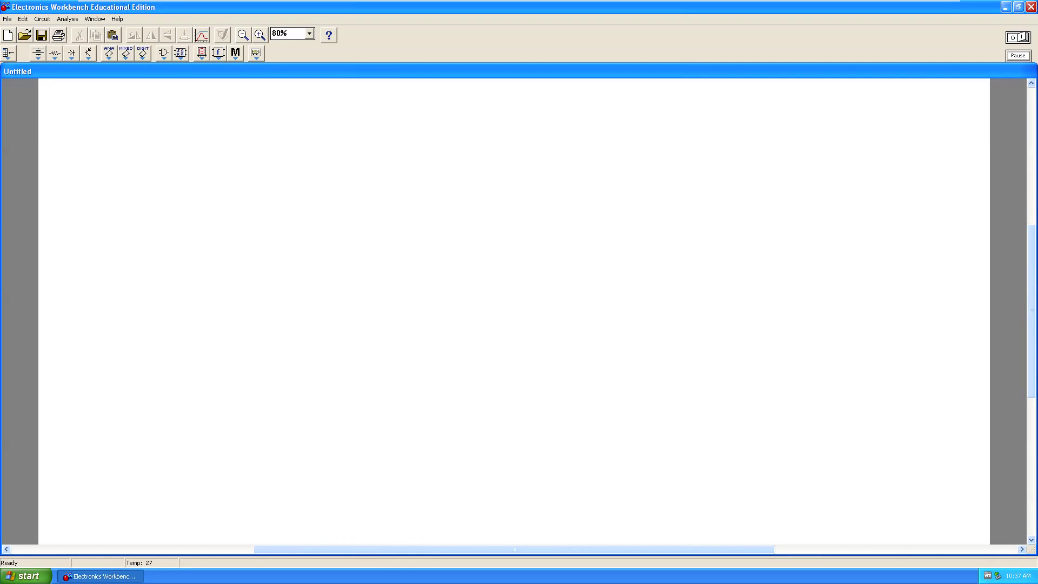
Place a +Vcc voltage source on the circuit sheet and a ground symbol below it, slightly to its right
click(38, 52)
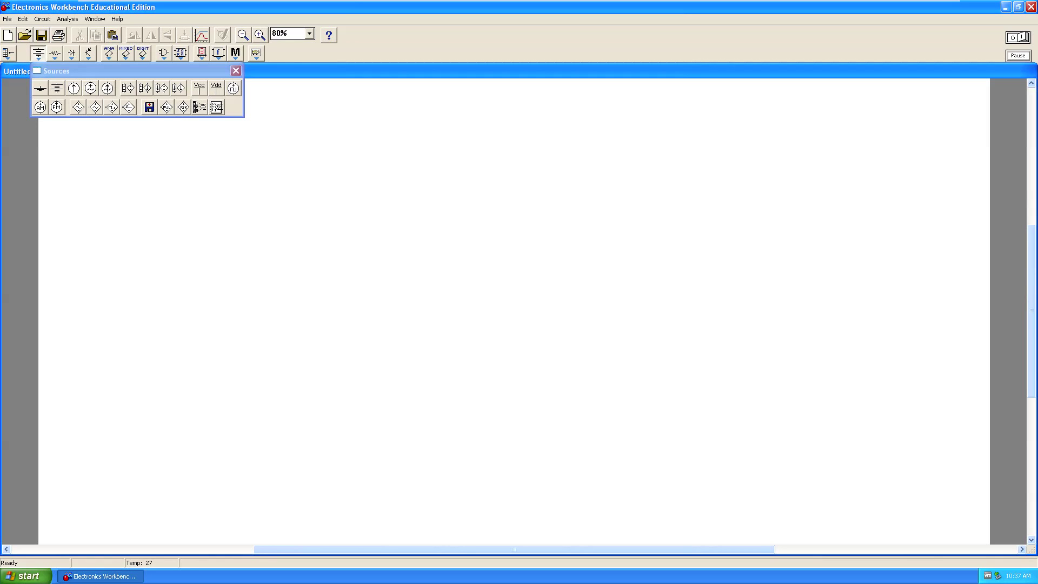
drag(199, 88, 372, 231)
click(371, 231)
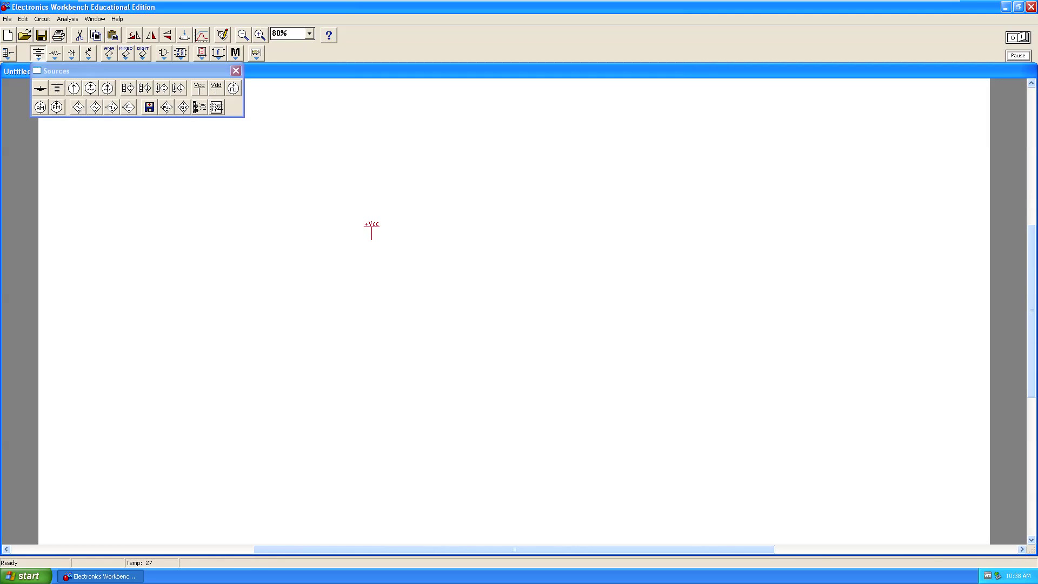
drag(40, 86, 419, 402)
Place a two-way switch right of the +Vcc source, flip it horizontally, and position a copy directly below it
click(55, 53)
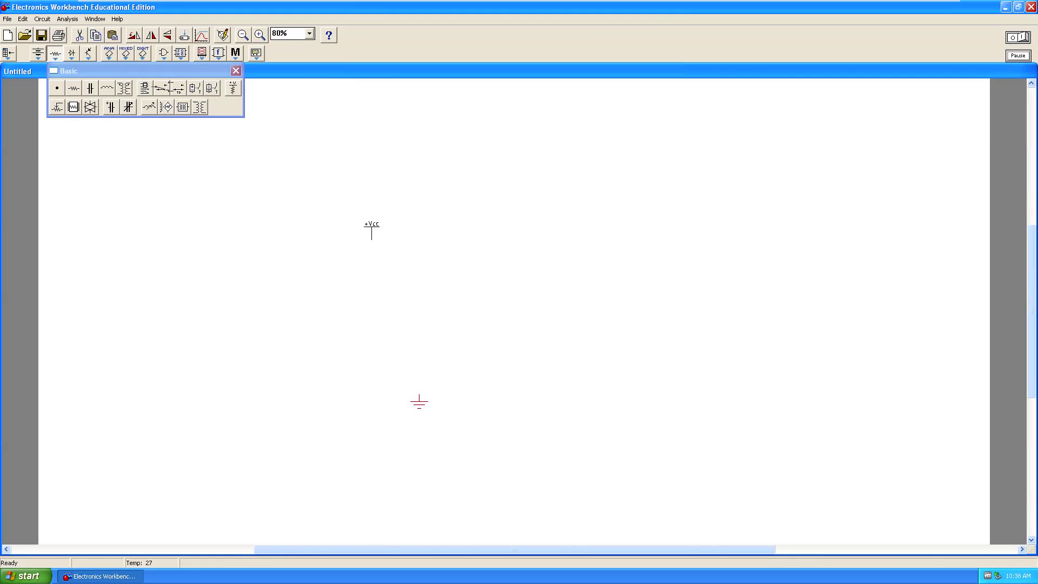
drag(162, 88, 467, 272)
right_click(471, 274)
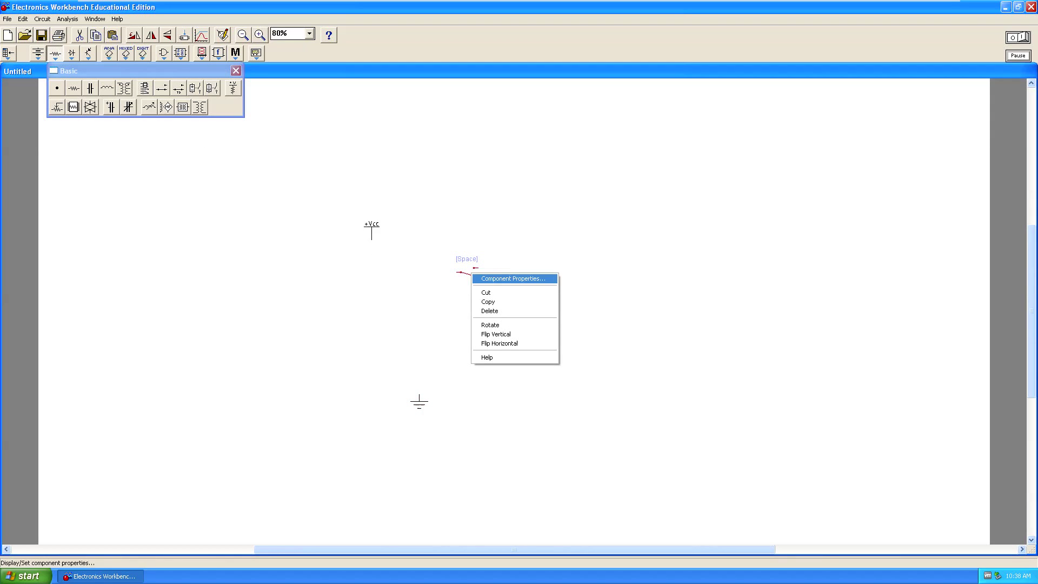
click(500, 343)
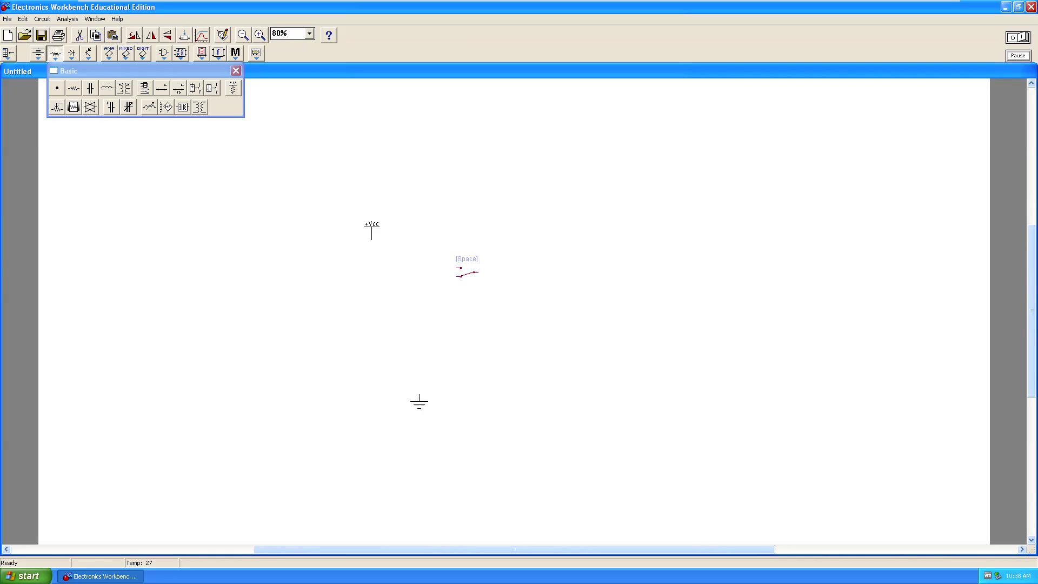
key(ctrl+v)
drag(515, 316, 468, 329)
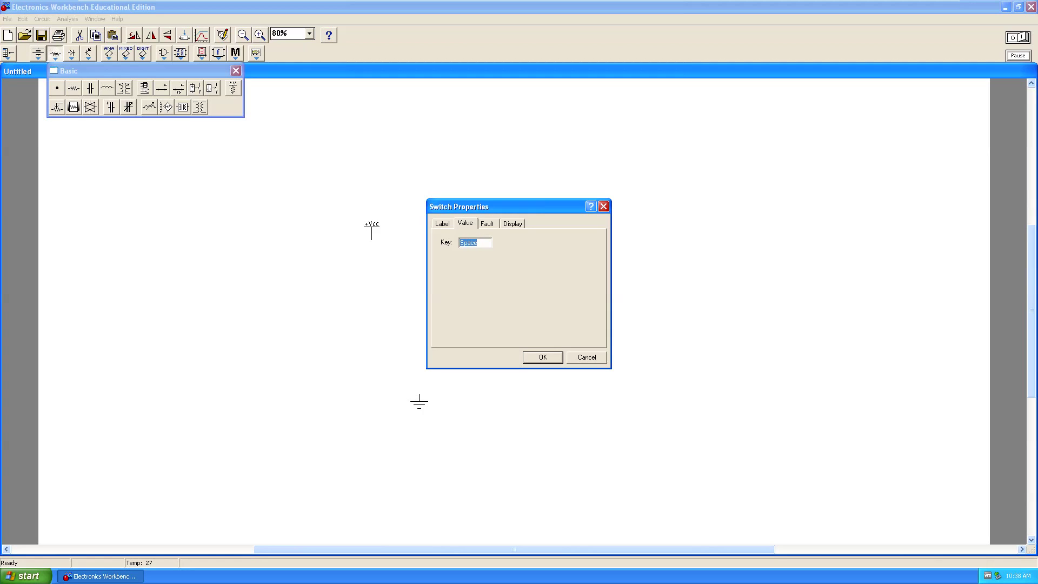
Assign key A to the upper switch and key B to the lower switch
text(A)
key(Return)
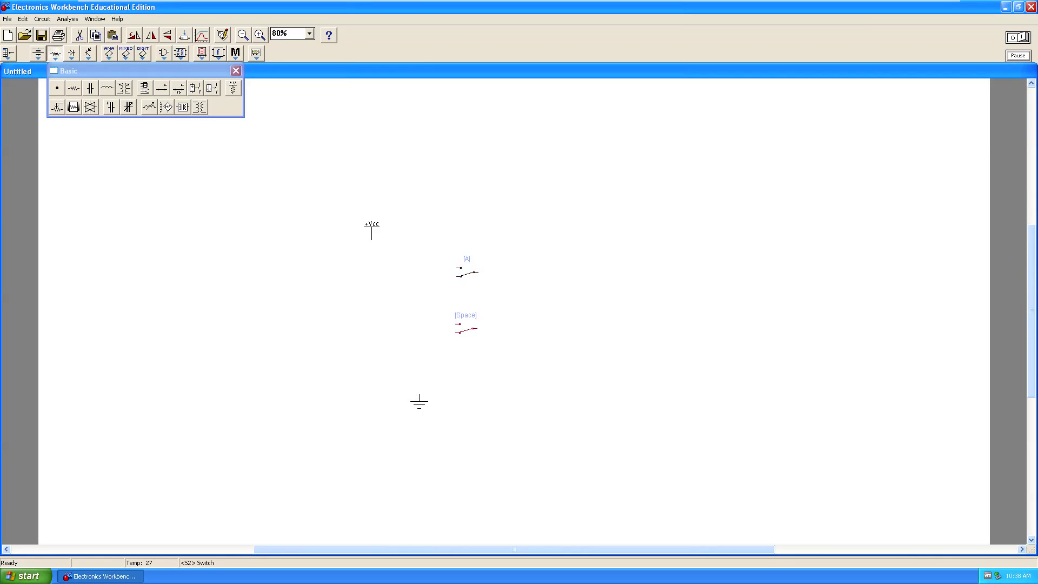
double_click(466, 328)
text(B)
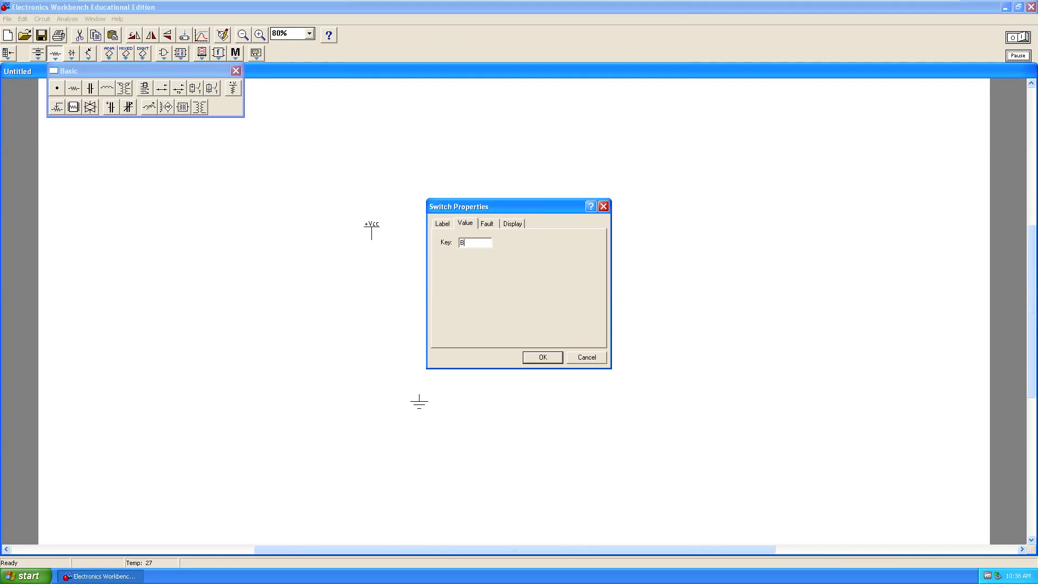
key(Return)
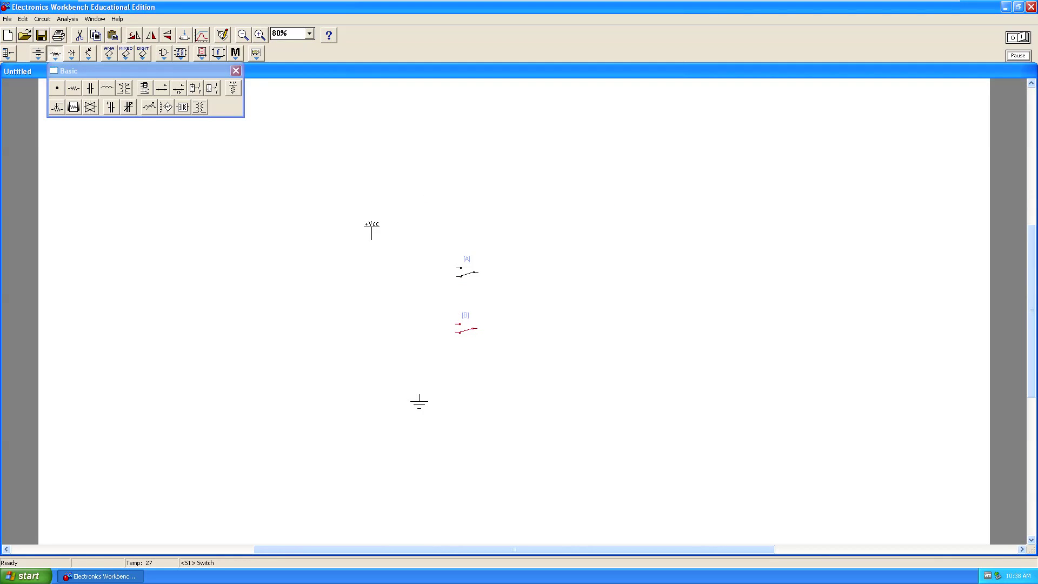
Wire the upper contact of both switches to +Vcc and the lower contact of both to ground
drag(457, 268, 371, 239)
drag(455, 324, 372, 268)
drag(457, 276, 419, 394)
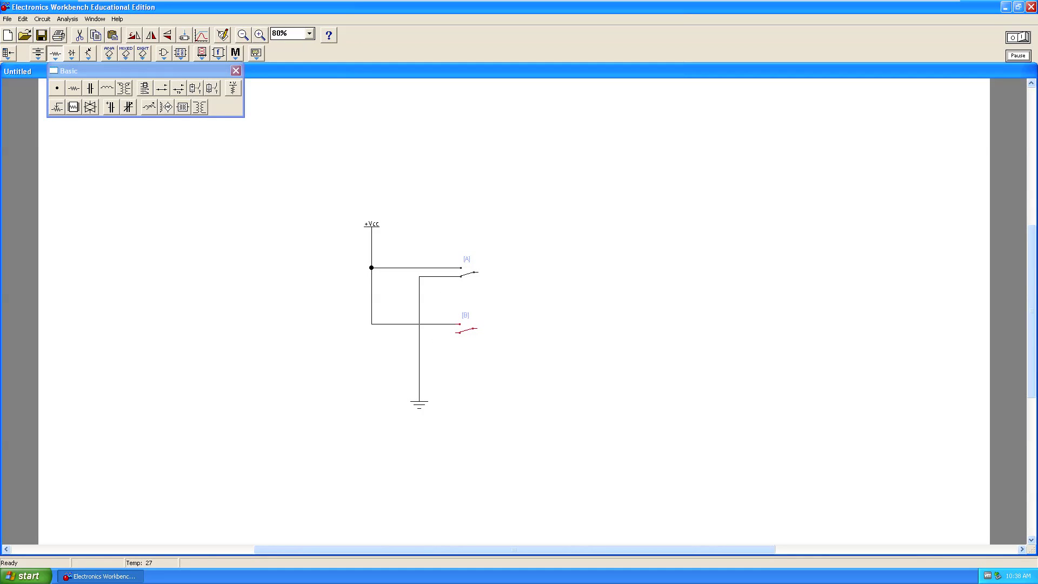
drag(445, 340, 420, 368)
Place a two-input OR gate right of the switches and wire its inputs to the outputs of switches A and B
click(164, 53)
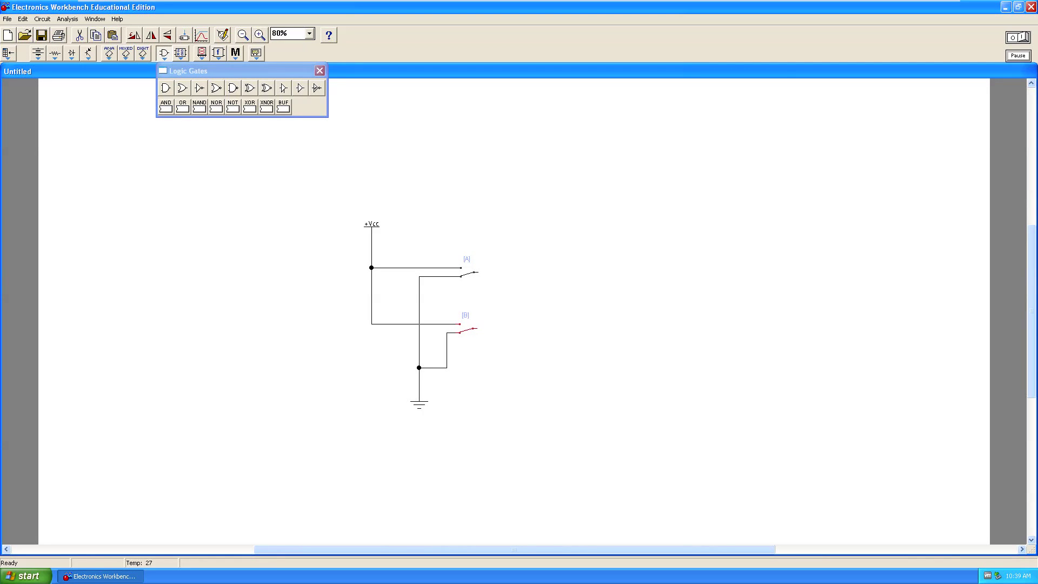
drag(183, 88, 583, 298)
drag(573, 294, 474, 272)
drag(565, 304, 474, 329)
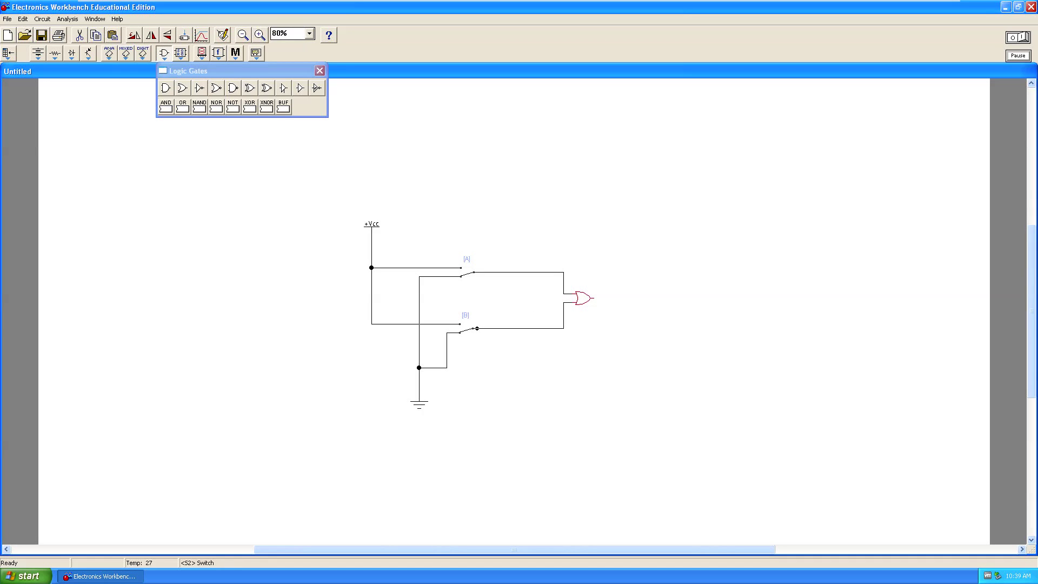
key(Escape)
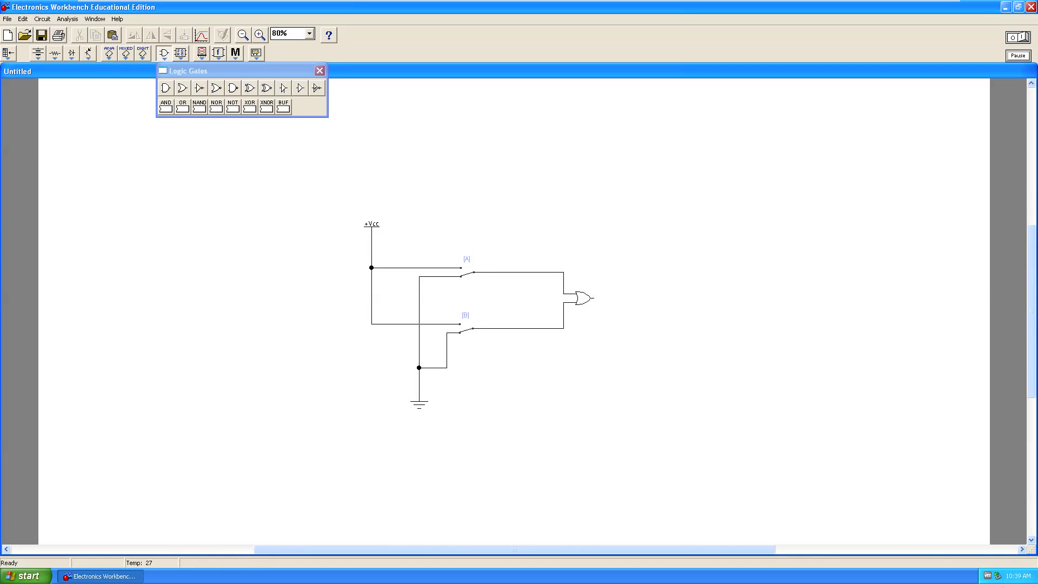
Place a second +Vcc source above and right of the OR gate, with a resistor below it set to 330 Ω
key(ctrl+v)
drag(514, 313, 705, 197)
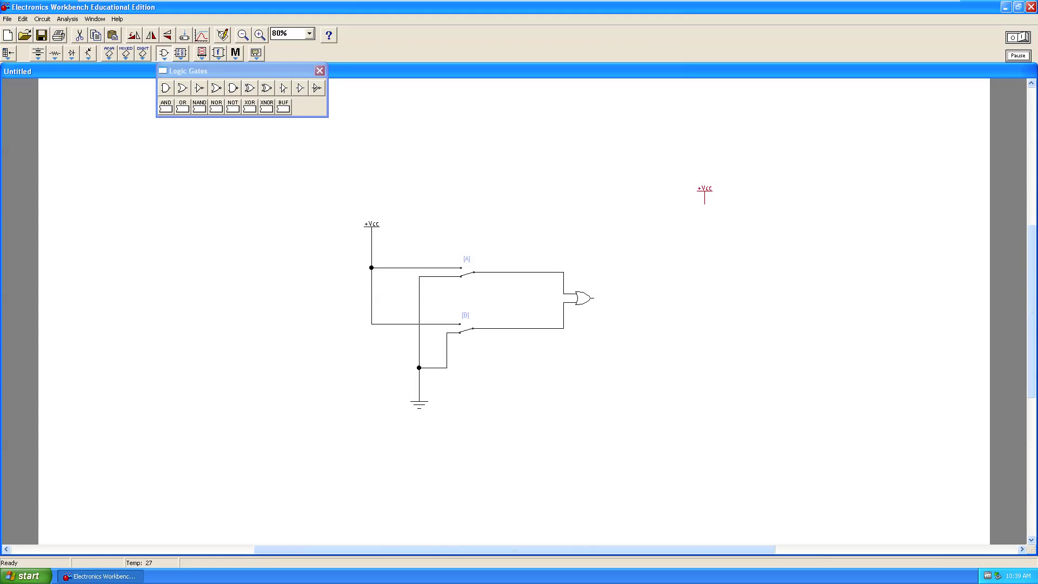
click(54, 53)
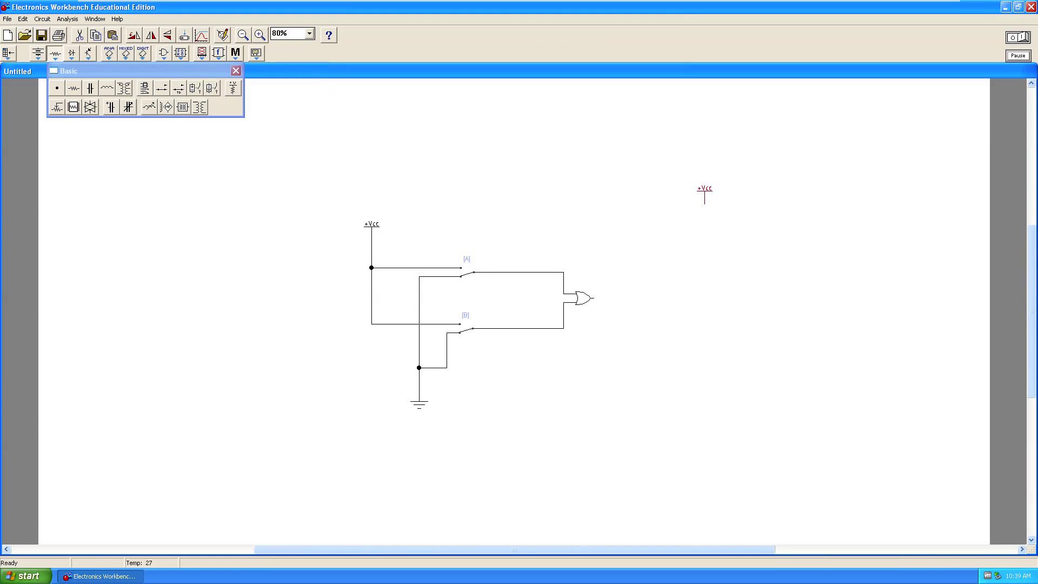
drag(73, 87, 701, 281)
double_click(701, 281)
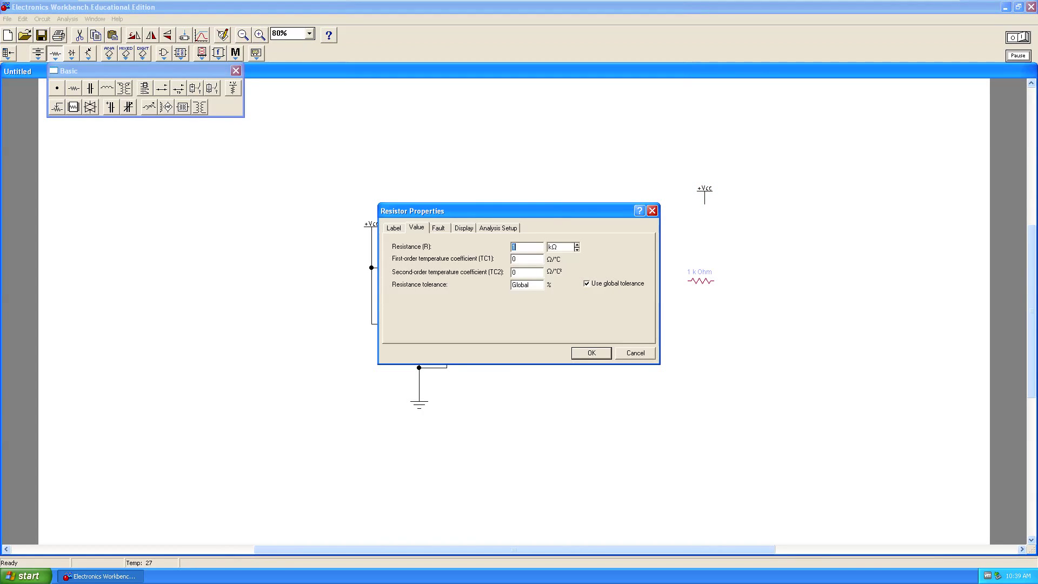
text(330)
click(577, 250)
key(Return)
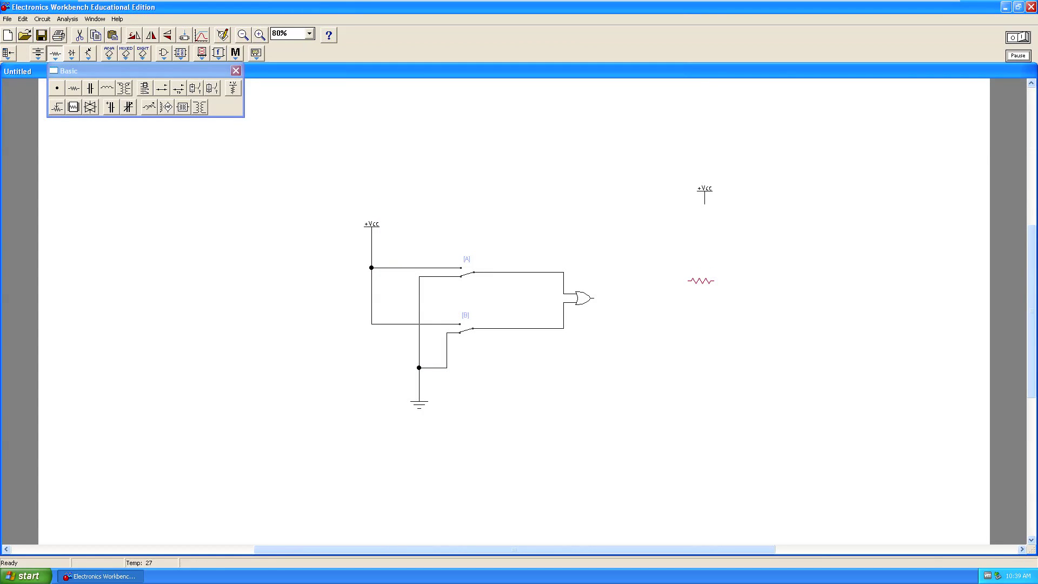
Rotate the 330 Ω resistor to vertical, move it directly under the second +Vcc source, and connect the two
right_click(703, 282)
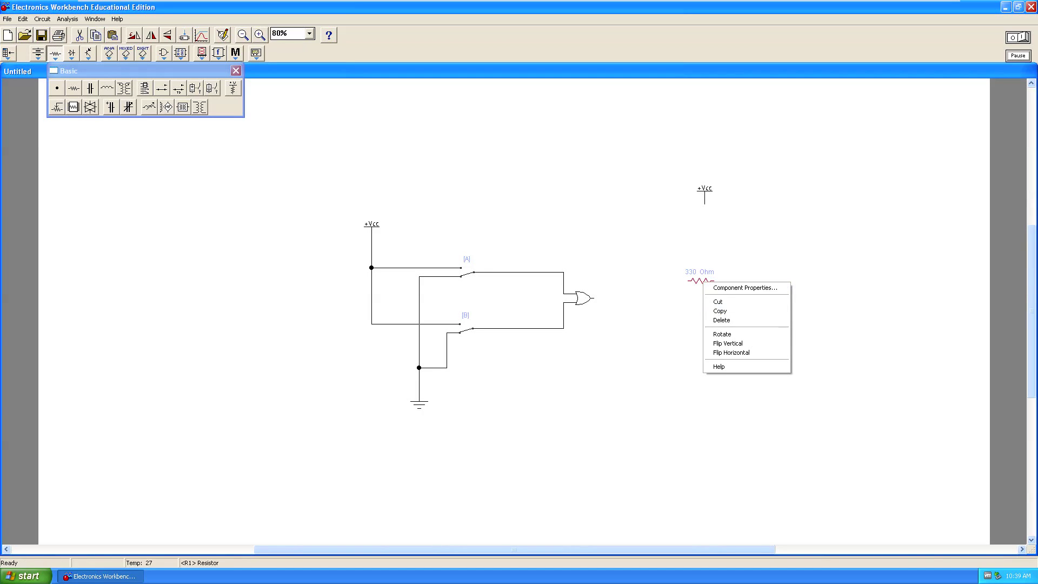
click(722, 334)
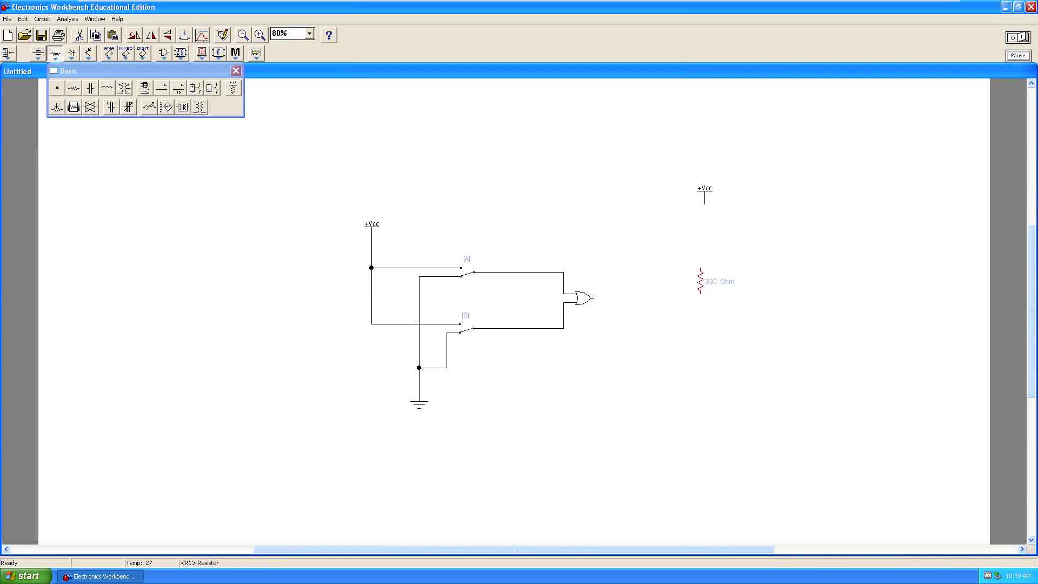
drag(701, 281, 705, 240)
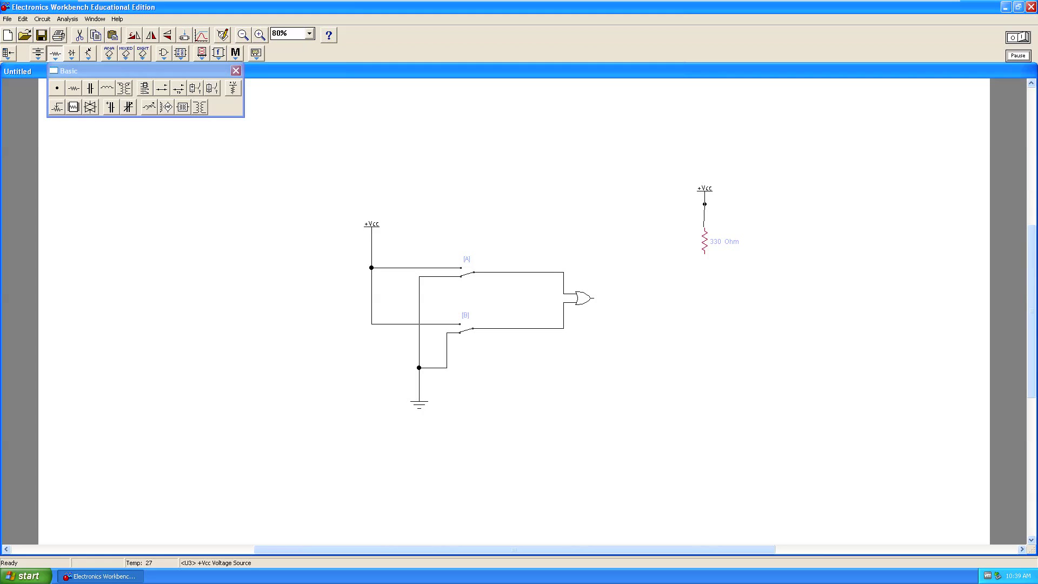
drag(704, 226, 705, 230)
Place an LED below the resistor, orient it pointing down with its arrows on the right, and wire it to the resistor
click(72, 53)
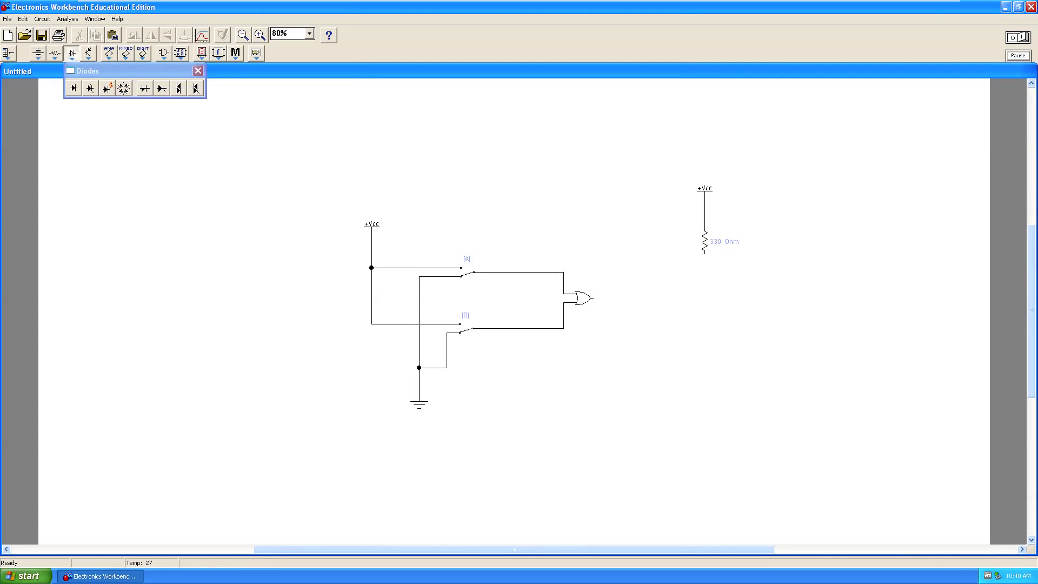
drag(107, 88, 707, 306)
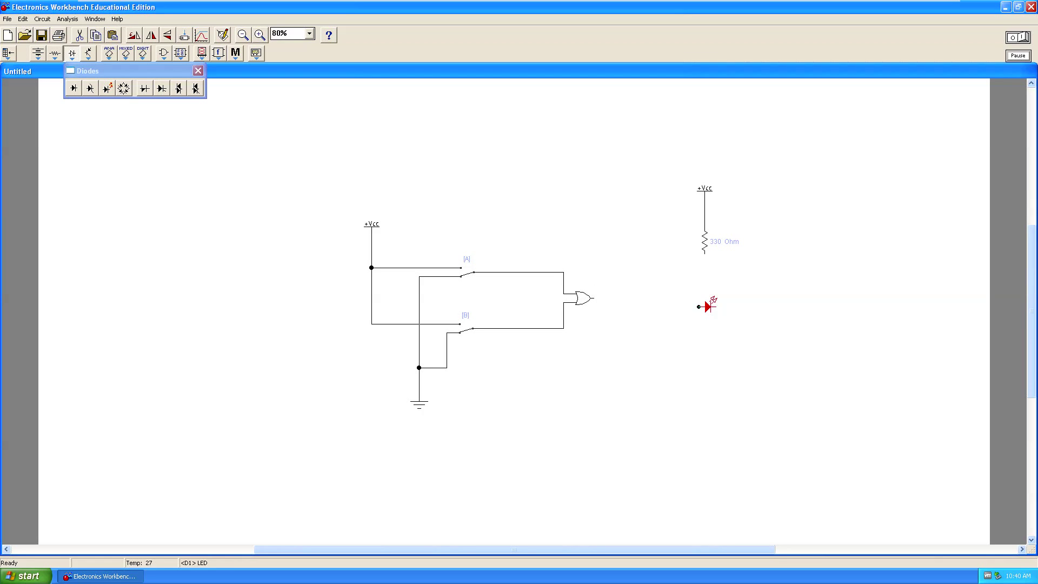
right_click(707, 306)
click(728, 359)
right_click(713, 306)
click(738, 369)
right_click(712, 304)
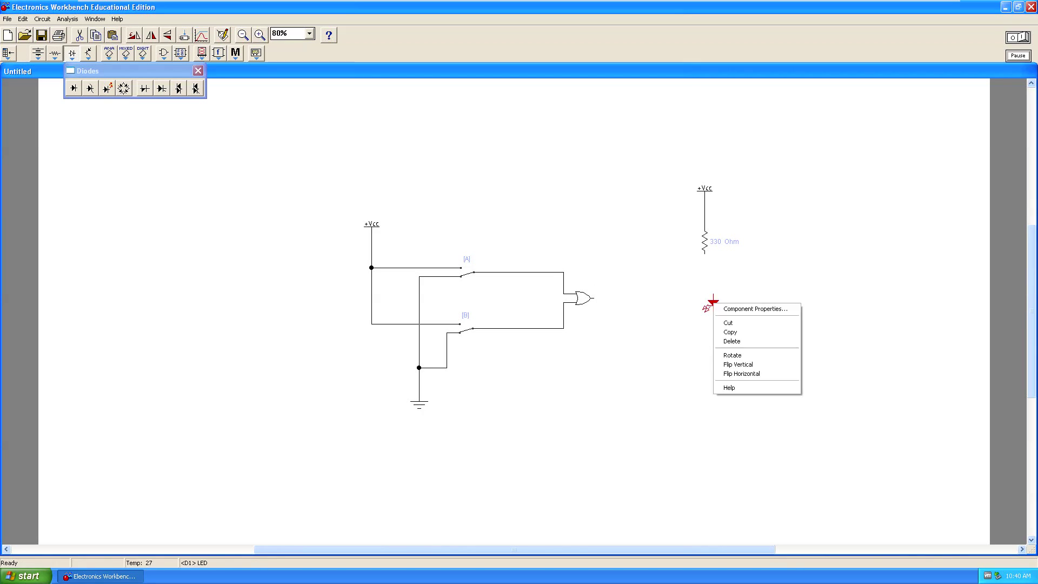
click(742, 373)
drag(709, 304, 704, 296)
click(725, 275)
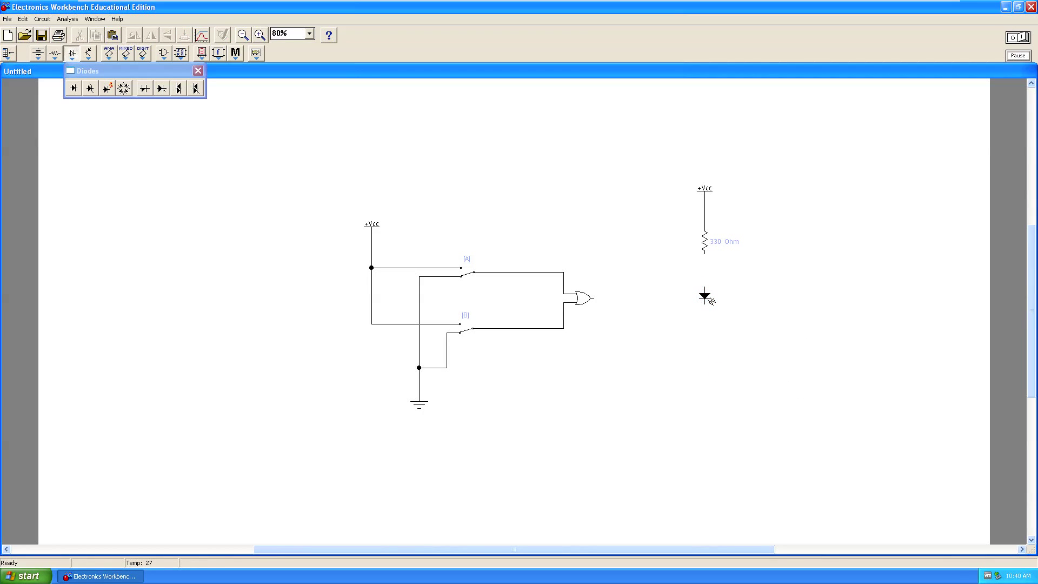
drag(705, 253, 705, 288)
Place a NOT gate below and right of the OR gate, wiring its input to the OR output and its output to the LED
click(164, 53)
click(164, 53)
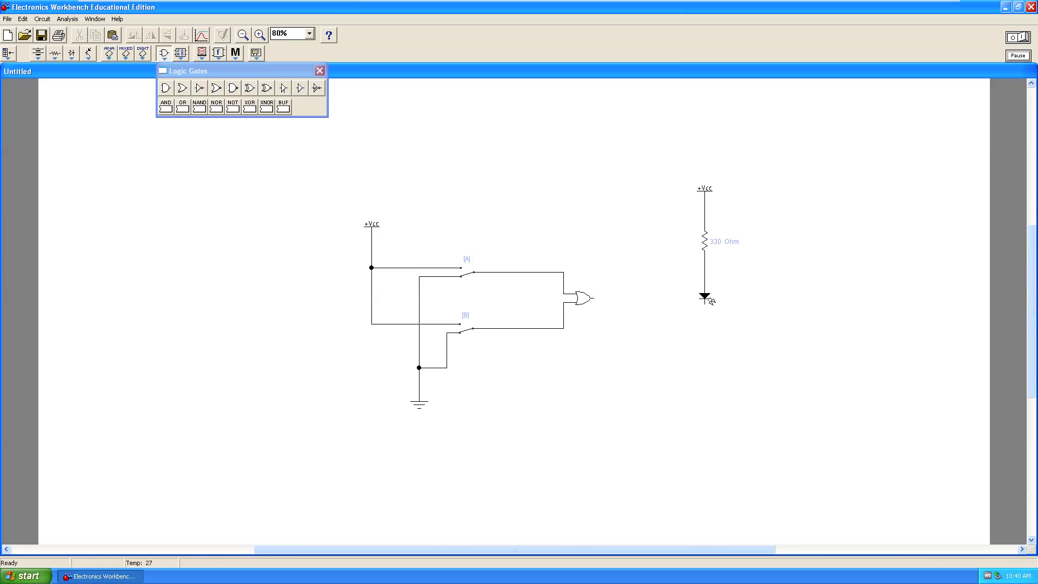
drag(197, 88, 652, 346)
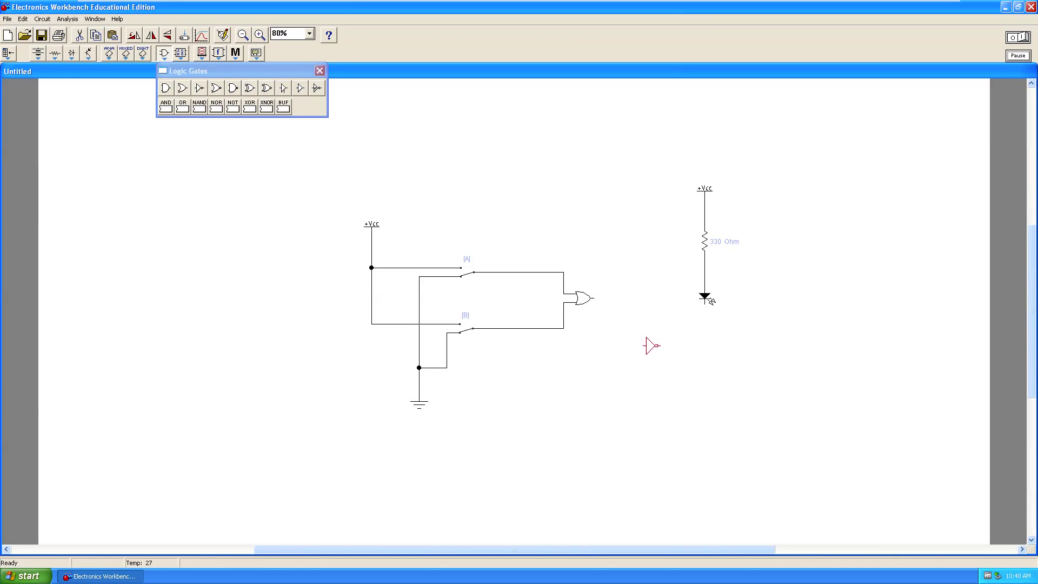
drag(704, 304, 661, 345)
mouse_move(643, 346)
mouse_down()
mouse_move(611, 336)
mouse_move(594, 298)
mouse_up()
drag(594, 298, 594, 298)
click(319, 70)
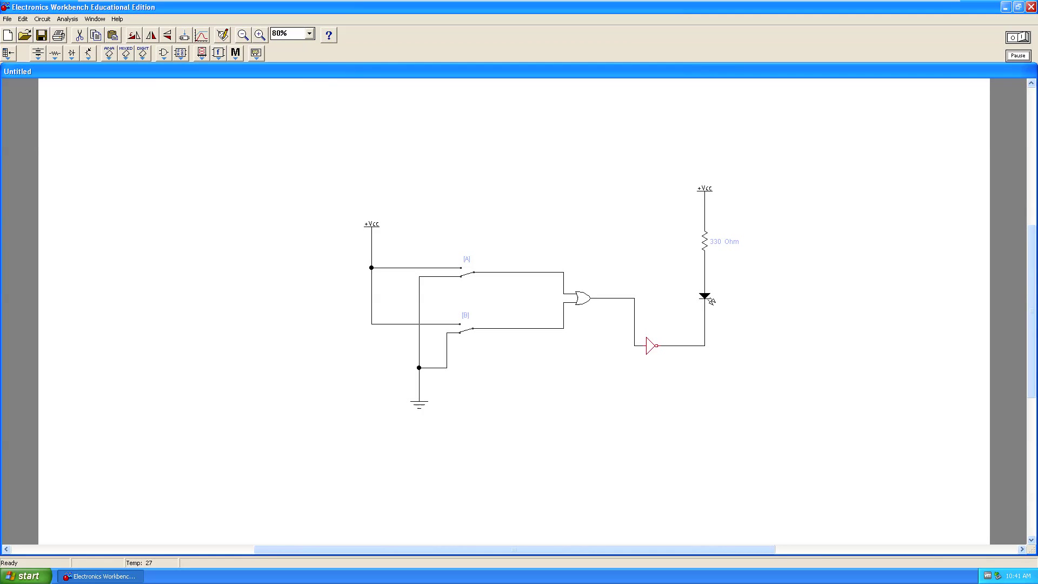
Place a red probe above the OR gate's output, turn its terminal downward, and connect it to the output wire
click(202, 52)
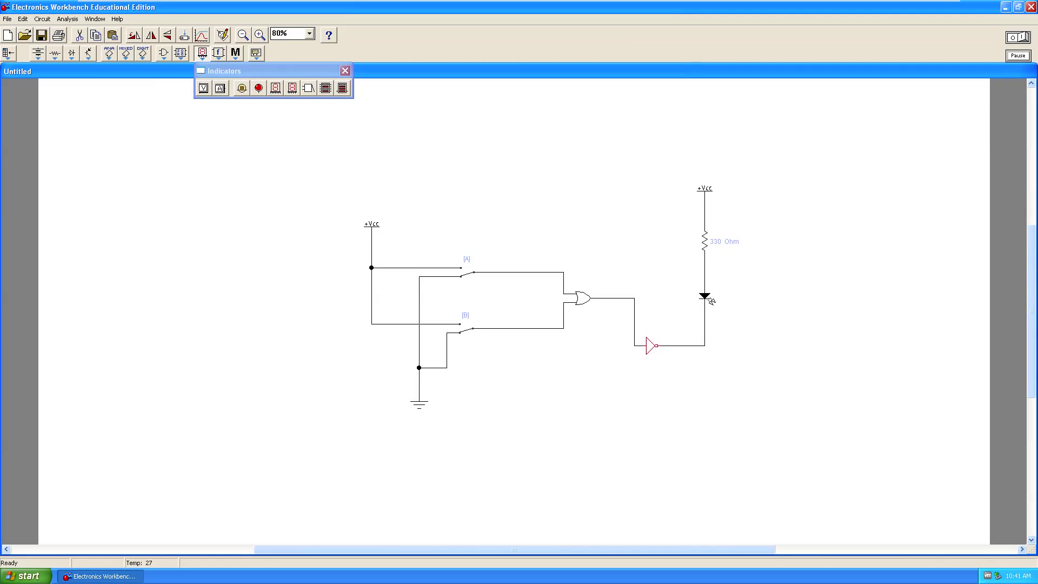
drag(258, 88, 611, 219)
right_click(611, 220)
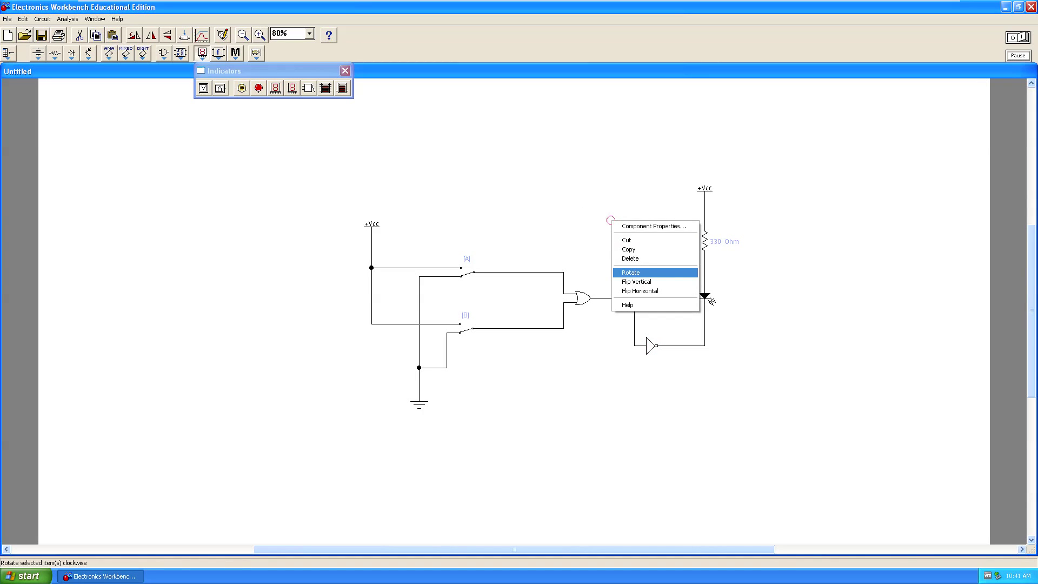
click(631, 272)
right_click(610, 221)
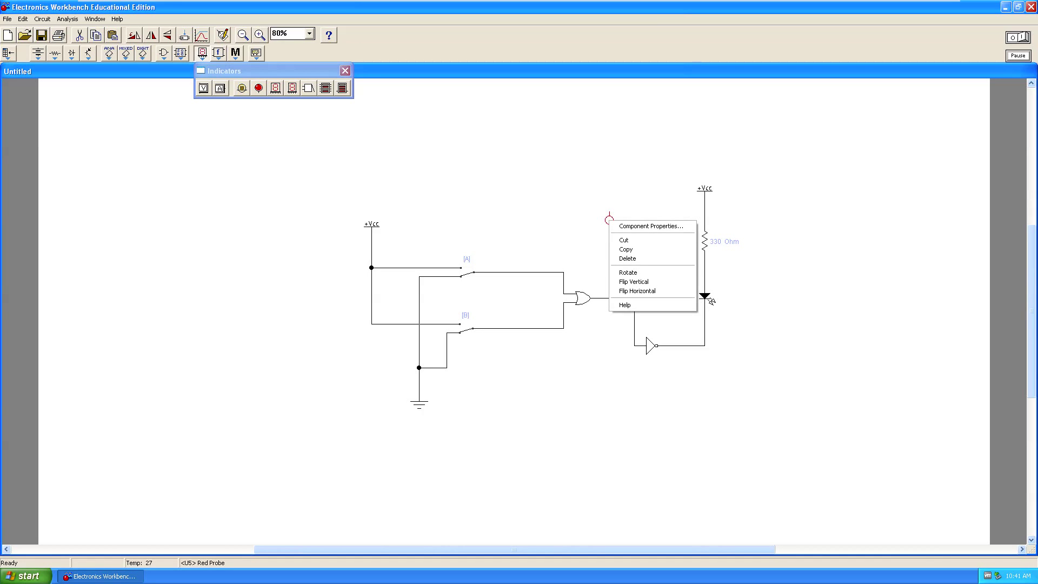
click(634, 282)
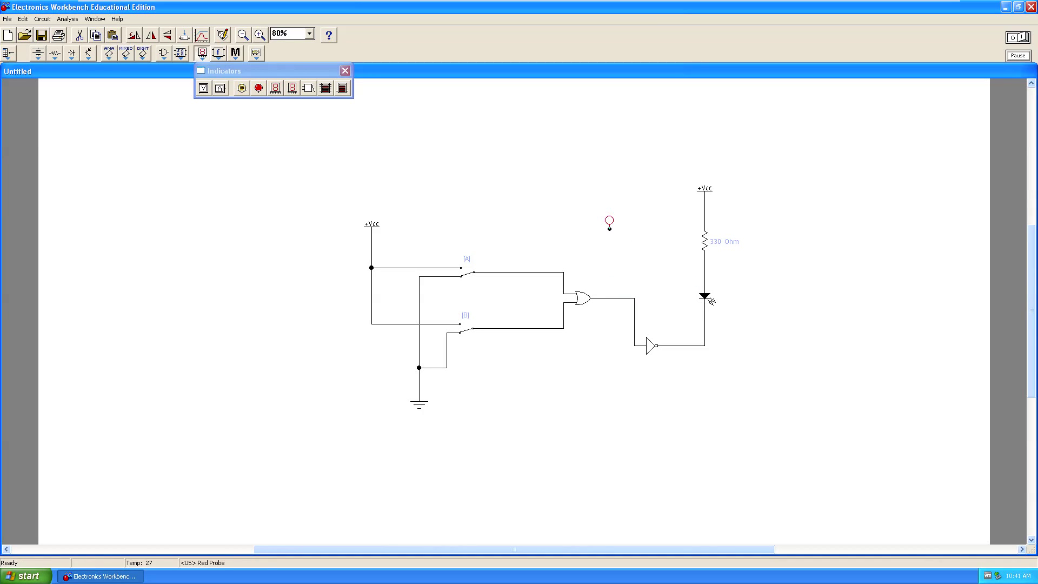
drag(609, 229, 614, 298)
key(Escape)
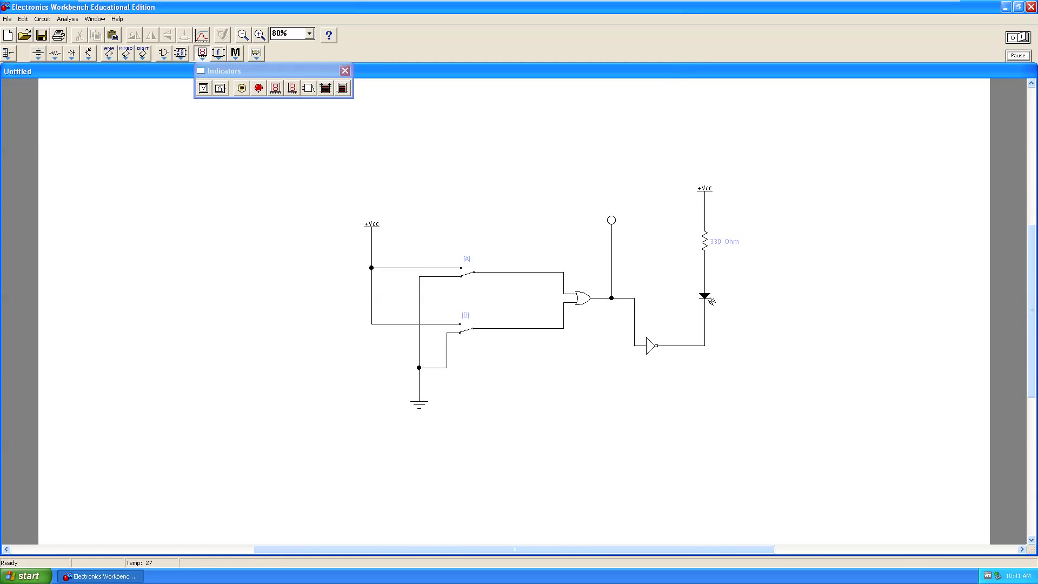
Run the simulation, toggle switches A and B through their combinations to check the probe and LED, and stop it
key(ctrl+g)
key(a)
key(a)
key(b)
key(b)
key(a)
key(b)
key(a)
key(b)
key(ctrl+t)
Open the file commands for the untitled circuit
key(alt+f)
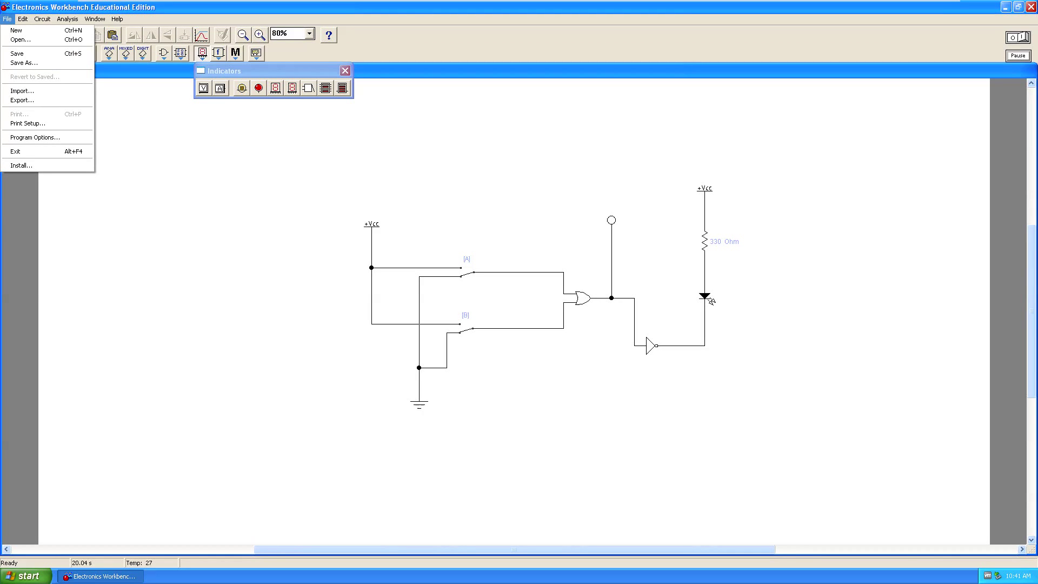